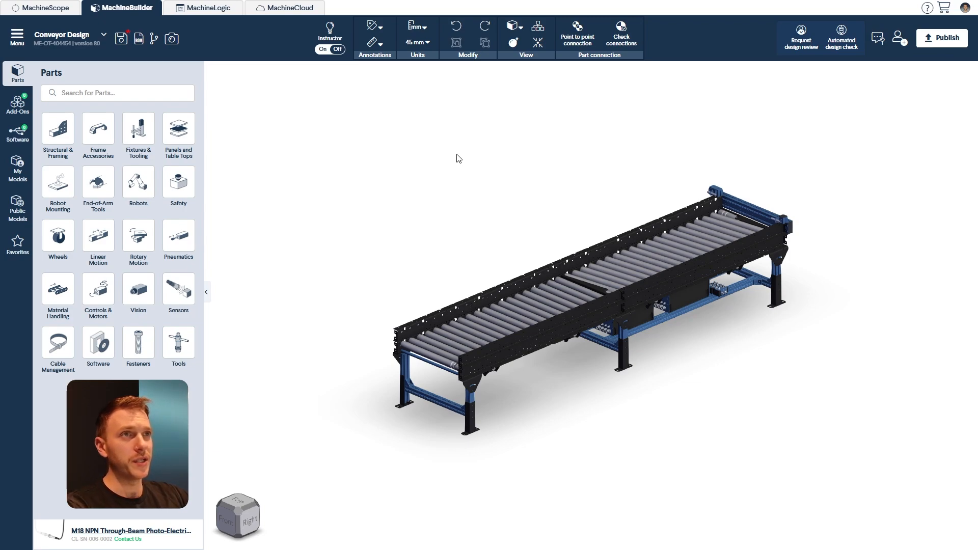
Switch to MachineLogic and add two actuators to the parent controller's configuration
left_click(204, 16)
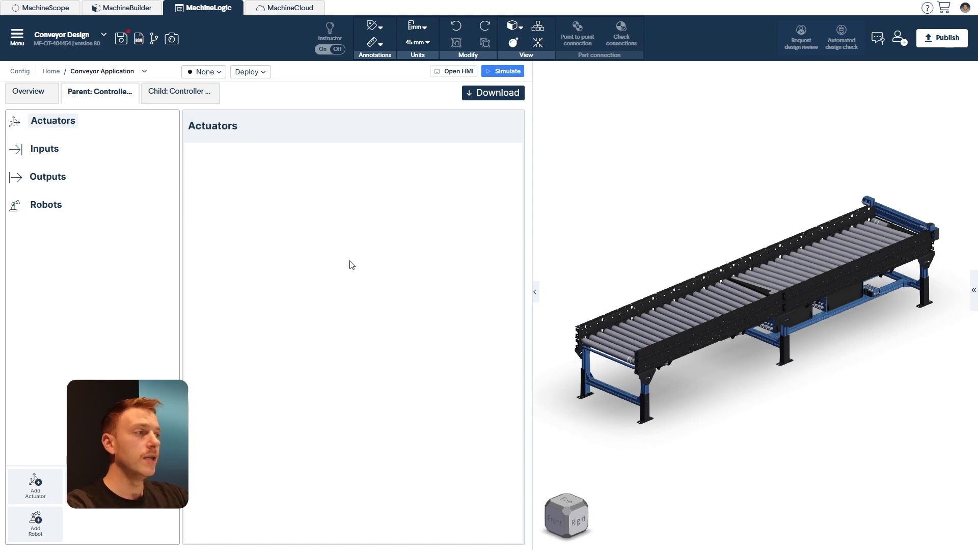
left_click(178, 93)
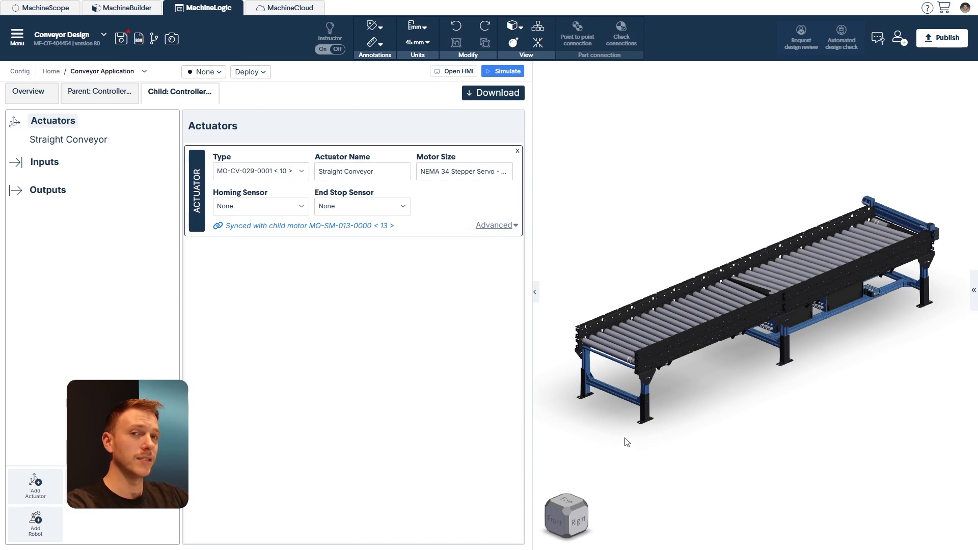
left_click(101, 98)
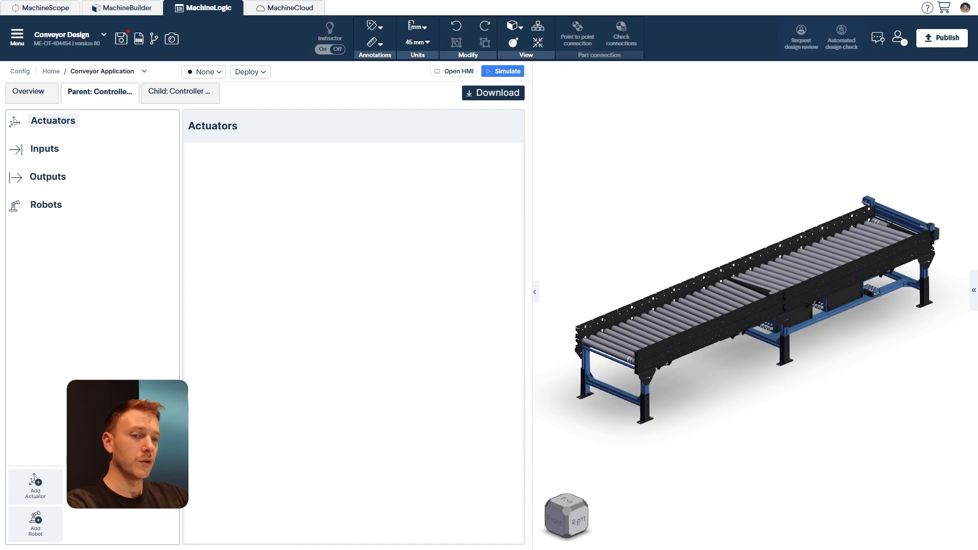
double_click(45, 491)
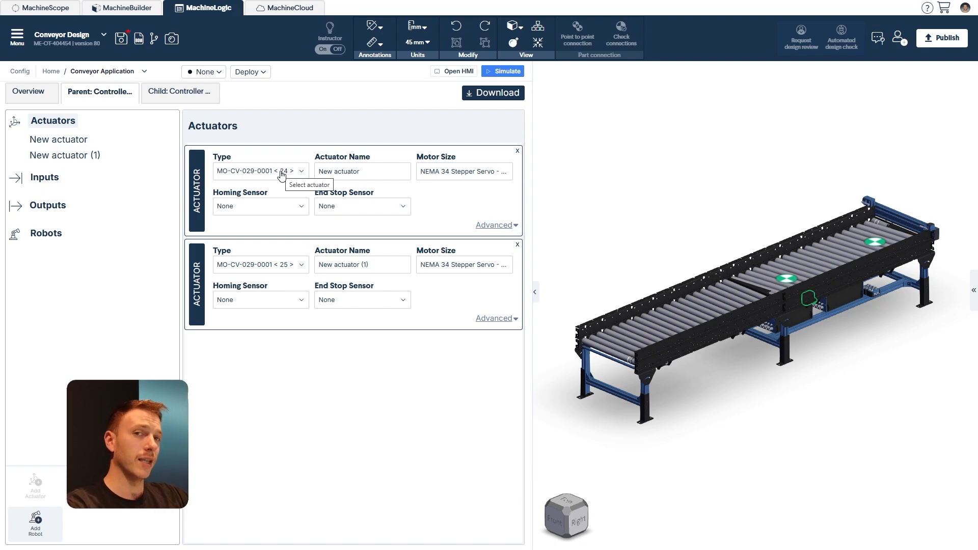
Rename the parent controller's two actuators Skew Zone 1 and Skew Zone 2
left_click_drag(362, 172, 325, 171)
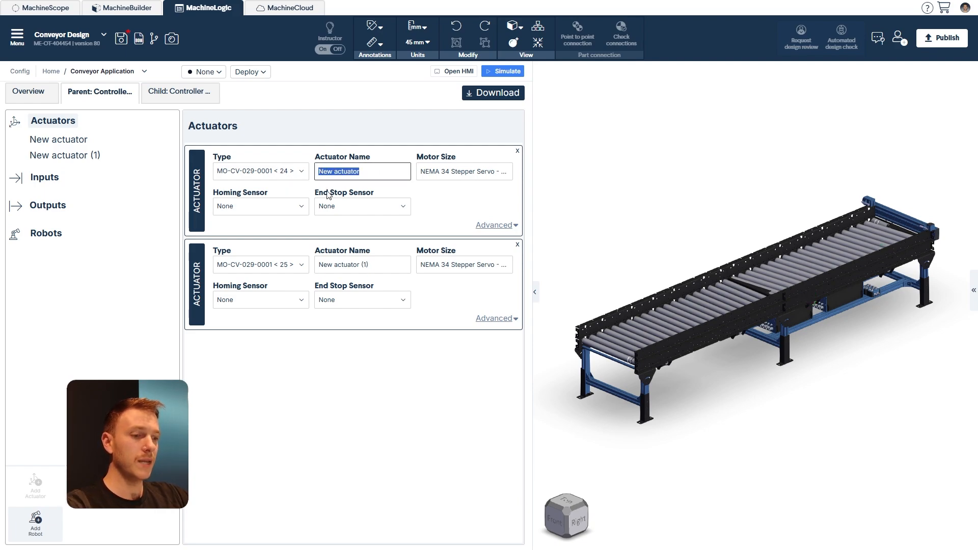
type("Skew Zone 1")
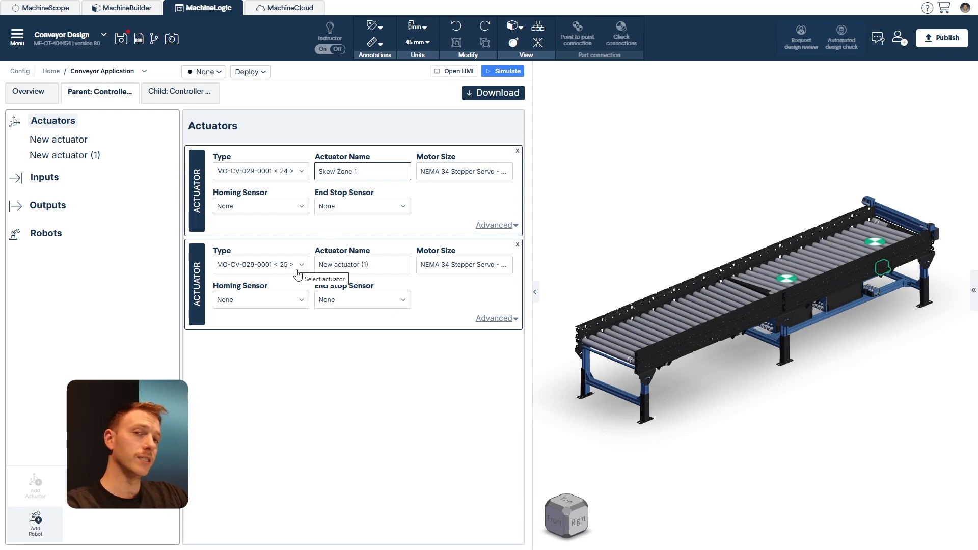
left_click(324, 265)
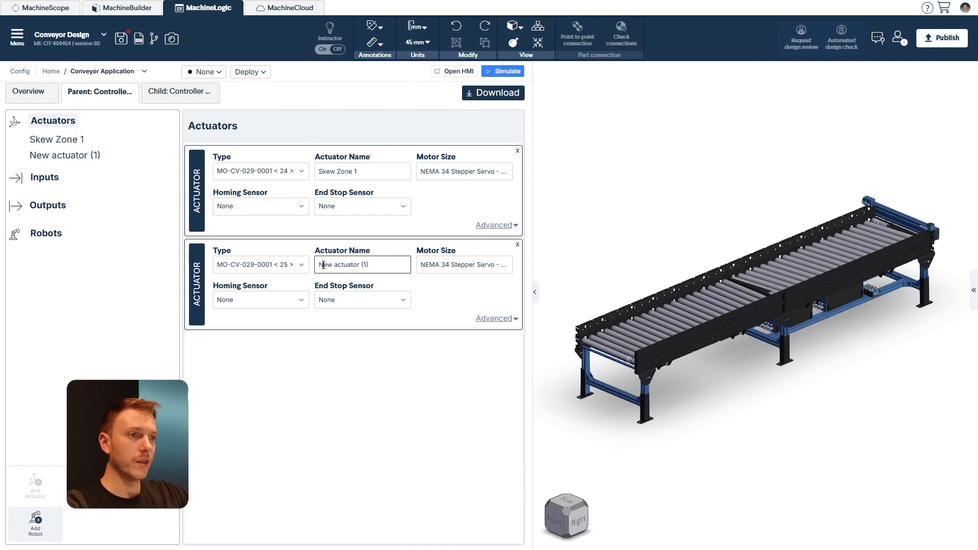
left_click_drag(374, 262, 317, 265)
type("Skew Zone 2")
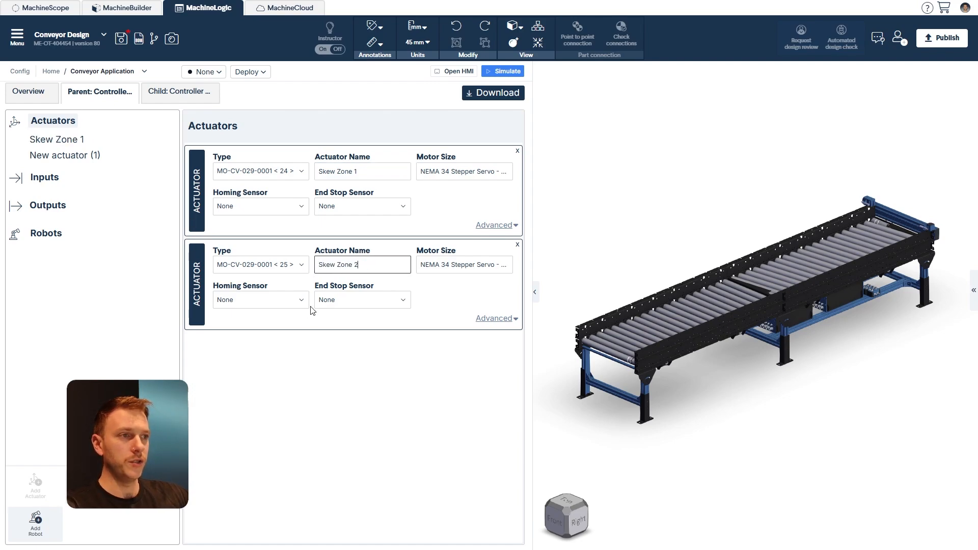
left_click(244, 367)
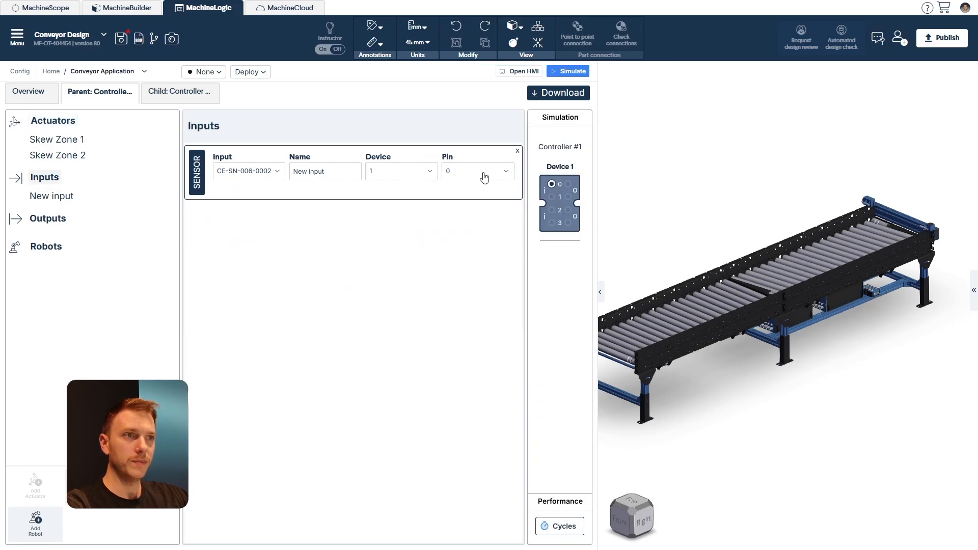
Name the CE-SN-006-0002 sensor input on device 1, pin 0 Box Stop
left_click_drag(350, 171, 285, 181)
type("Box Stop")
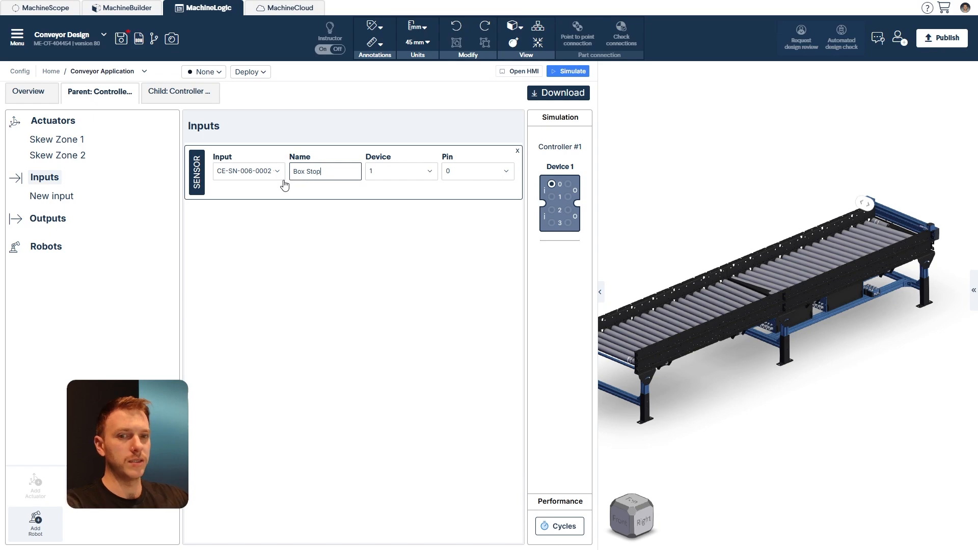
left_click(376, 332)
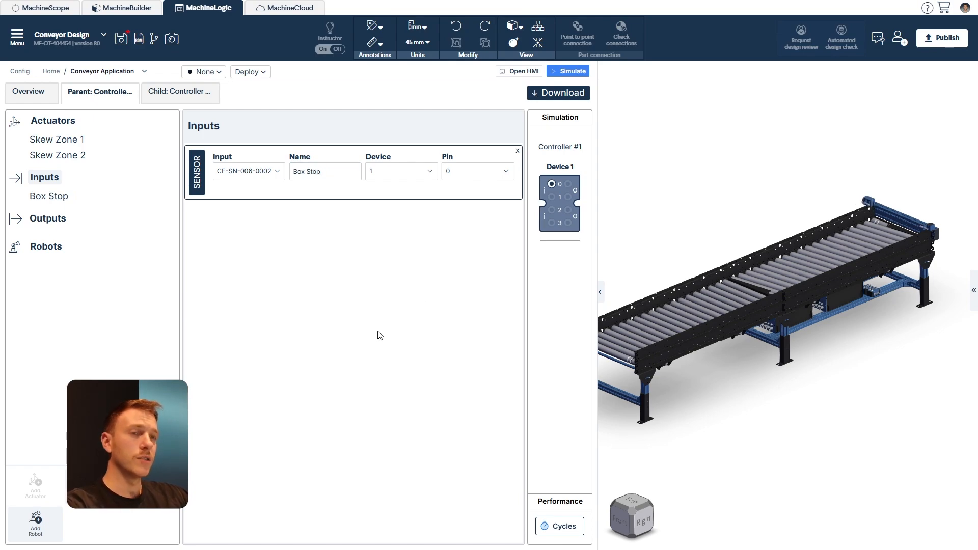
Open the Conveyor Application's code project, start its simulation and bring up the HMI
left_click(51, 72)
left_click(102, 155)
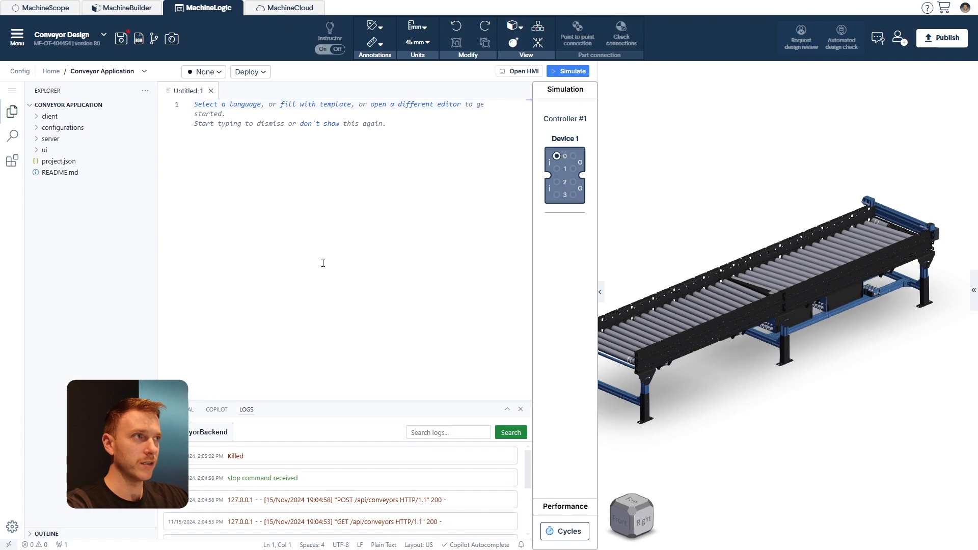
middle_click_drag(680, 216, 711, 225)
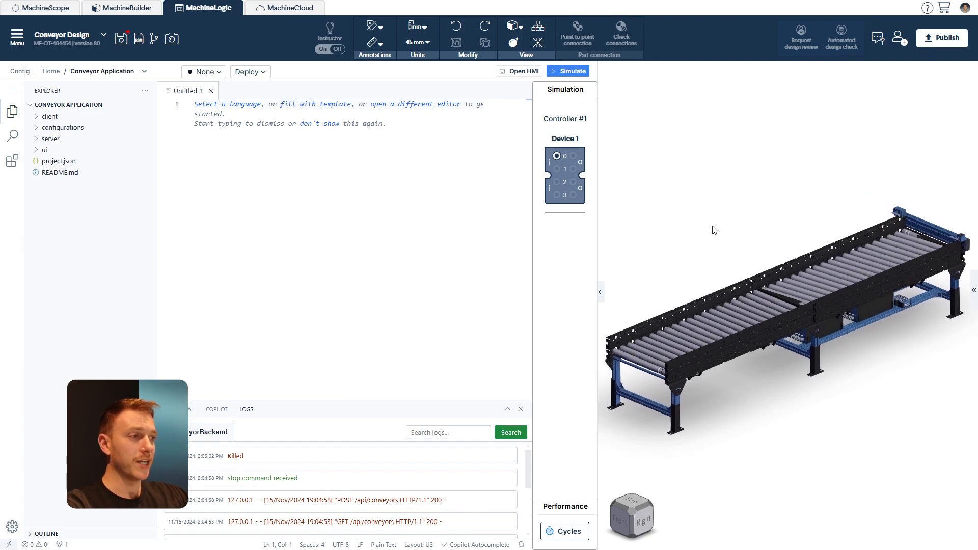
left_click(569, 74)
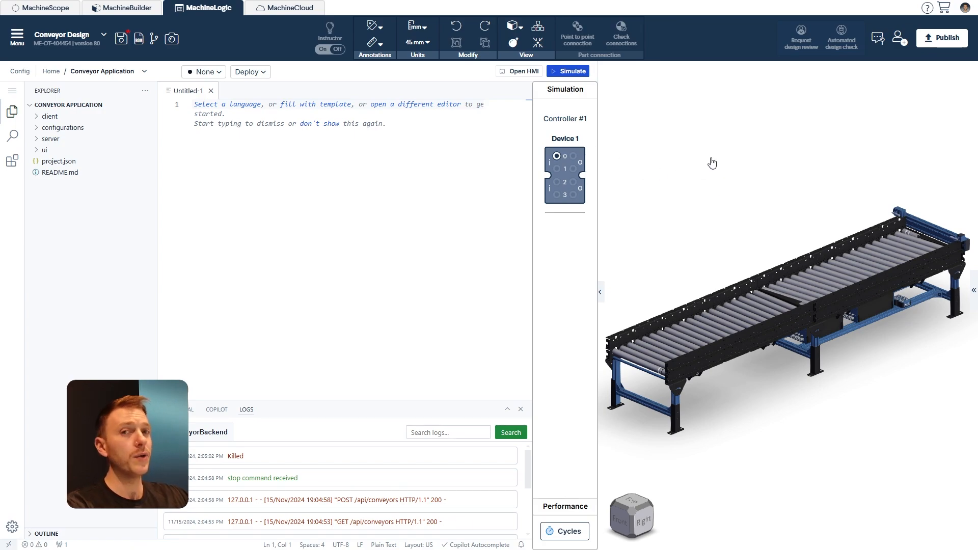
left_click(533, 72)
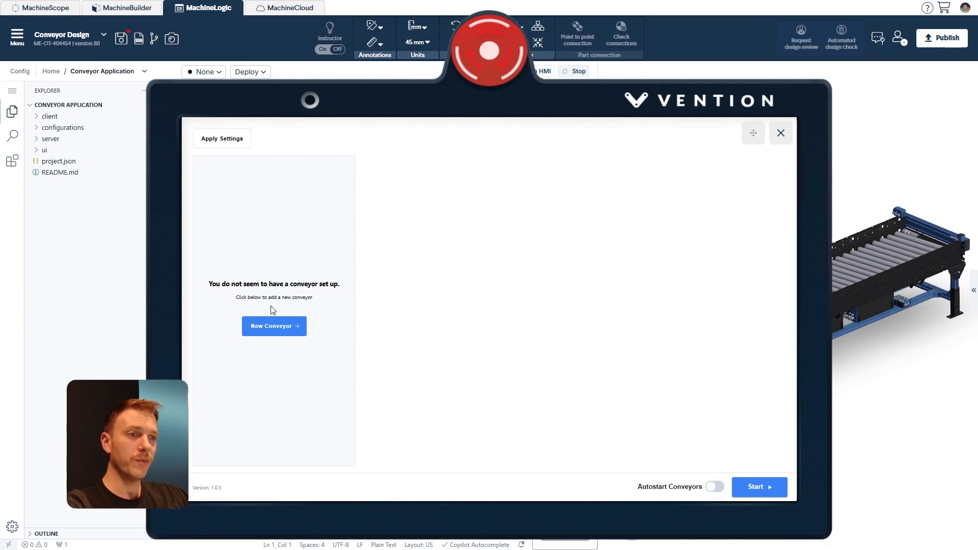
Add three new conveyors to the conveyor settings in the HMI
left_click(269, 332)
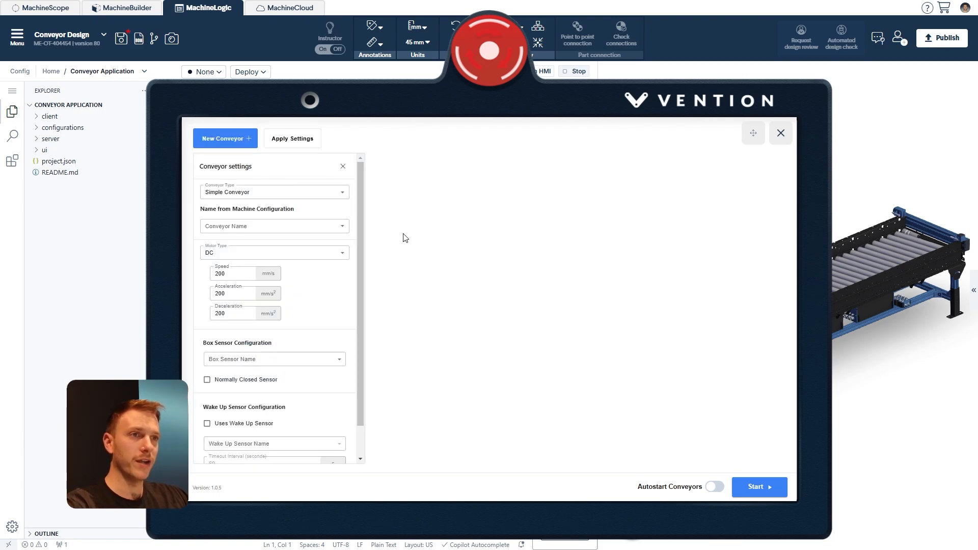
left_click(228, 145)
left_click(222, 140)
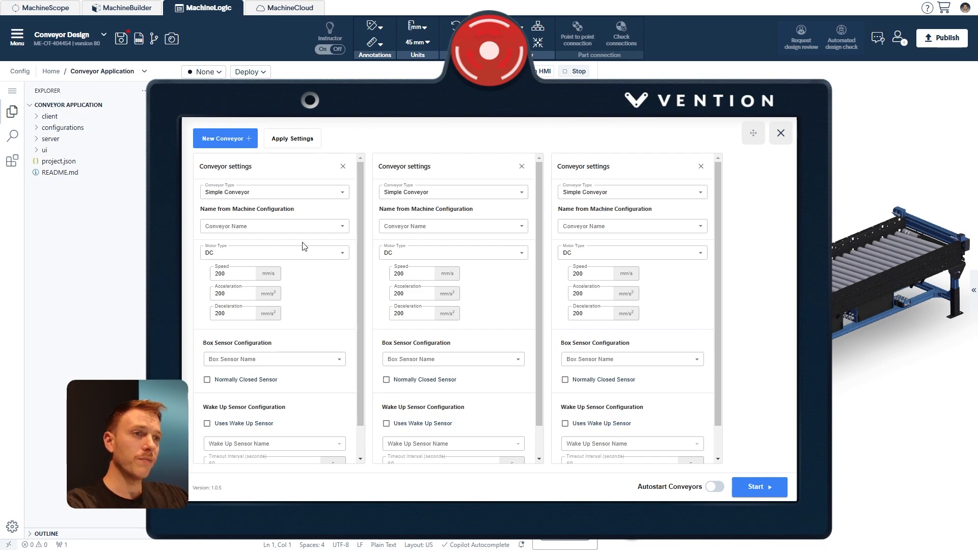
Assign Skew Zone 2 to the first conveyor, keeping the Simple Conveyor type and DC motor
left_click(259, 224)
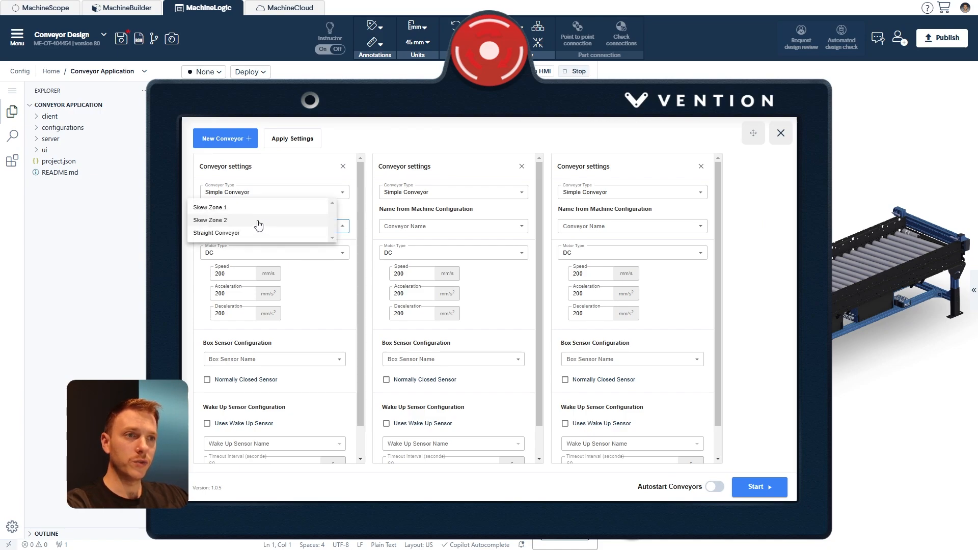
left_click(218, 220)
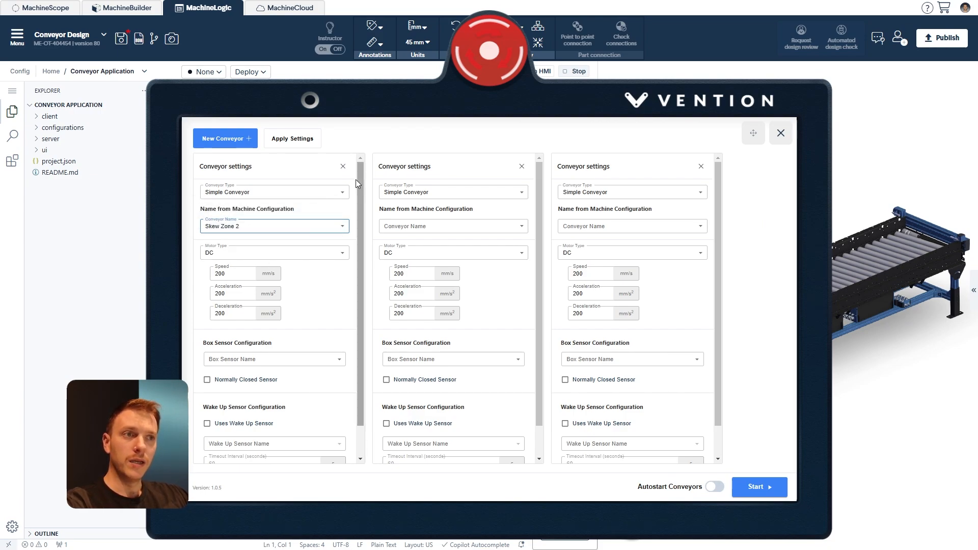
left_click(326, 192)
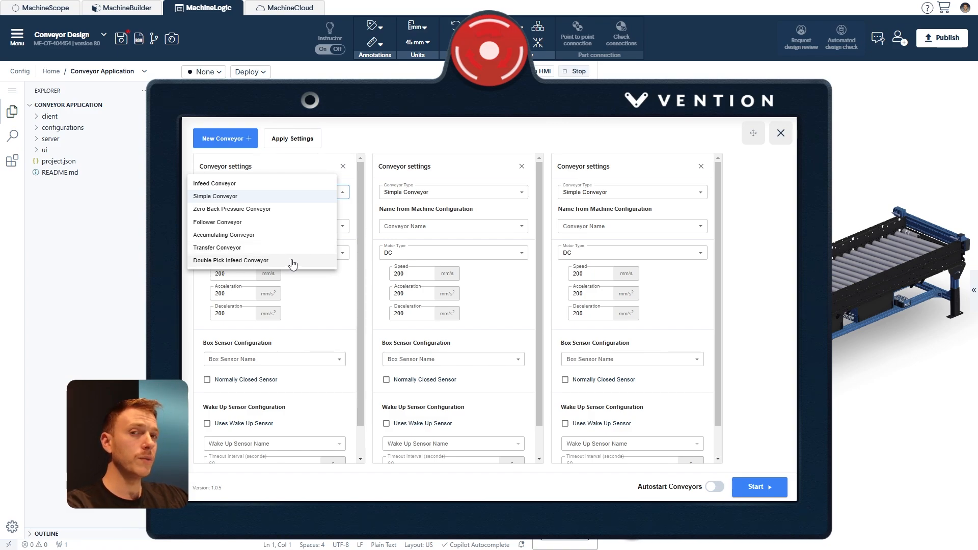
left_click(336, 300)
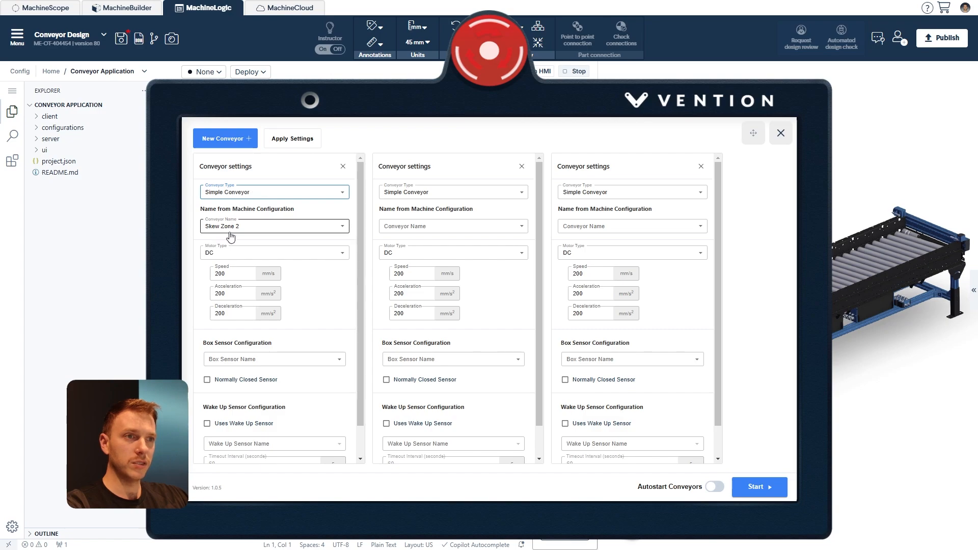
left_click(226, 254)
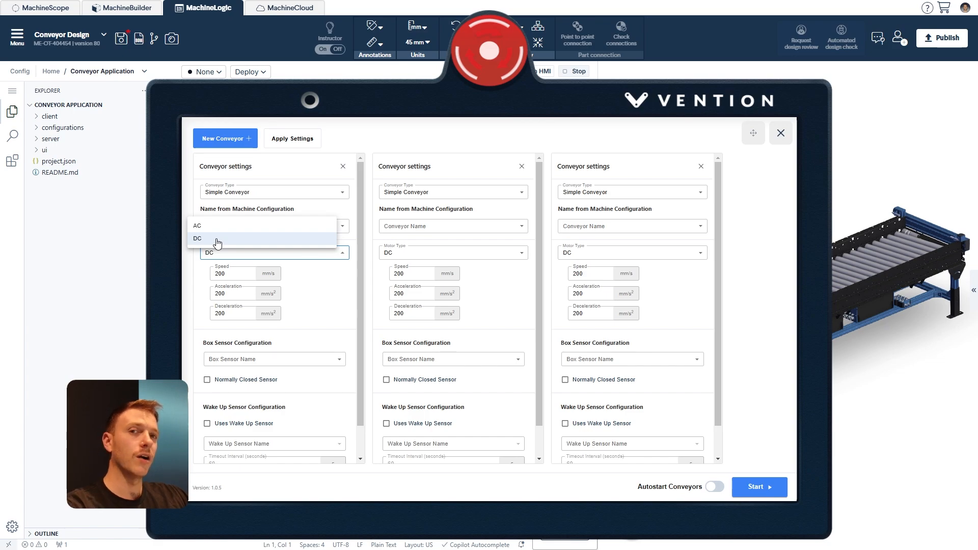
left_click(257, 270)
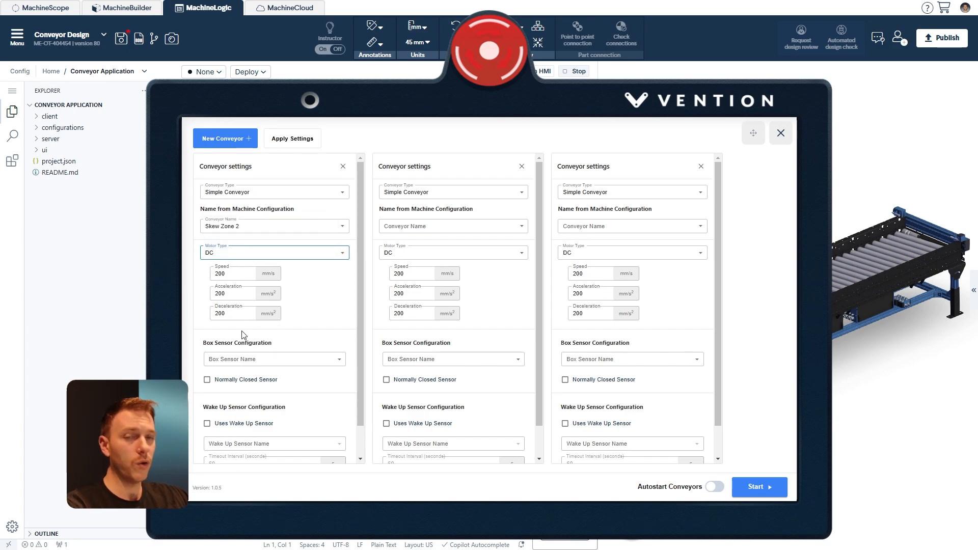
Set the first conveyor's box sensor to Box Stop and review its wake up sensor options
left_click(246, 359)
left_click(210, 302)
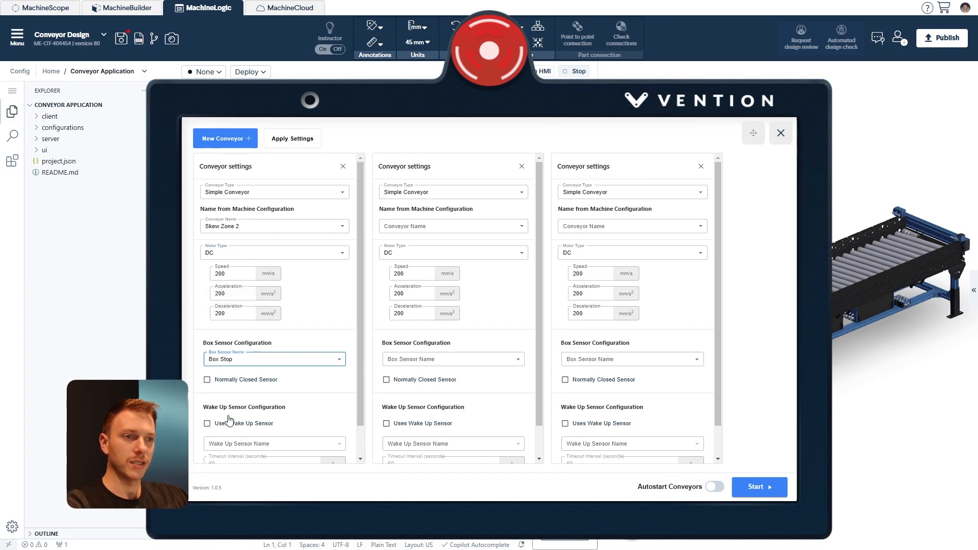
scroll(312, 363, "down", 2)
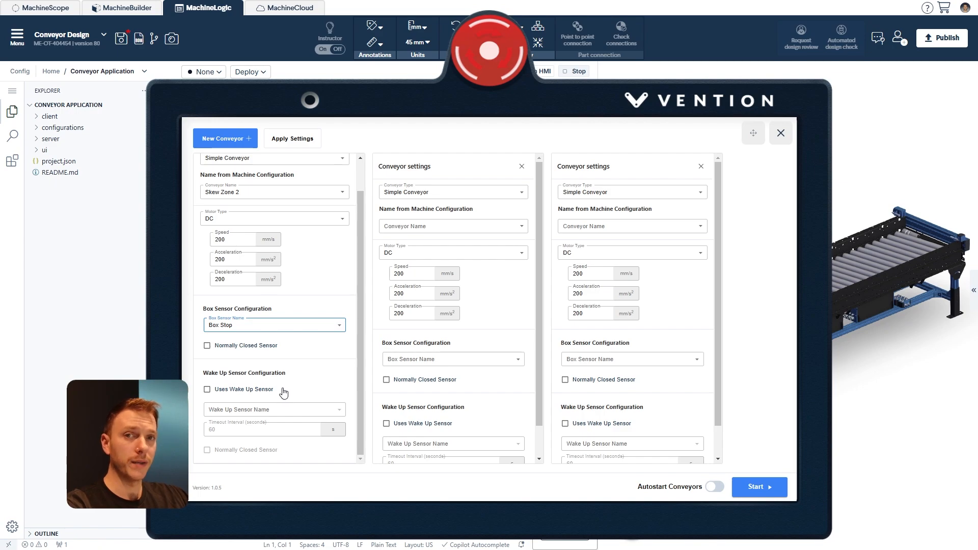
scroll(299, 382, "up", 2)
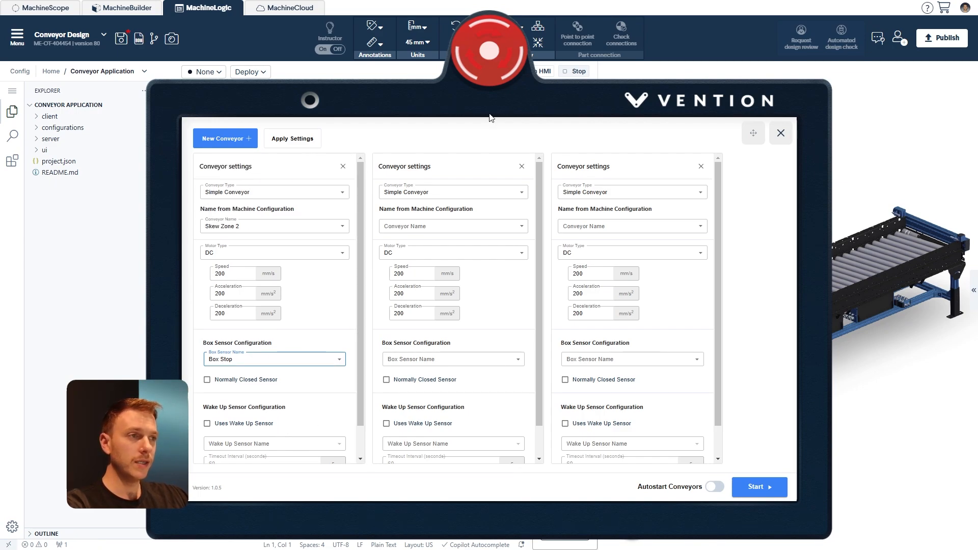
Set the conveyor type of the second and third conveyors to Follower Conveyor
left_click(429, 196)
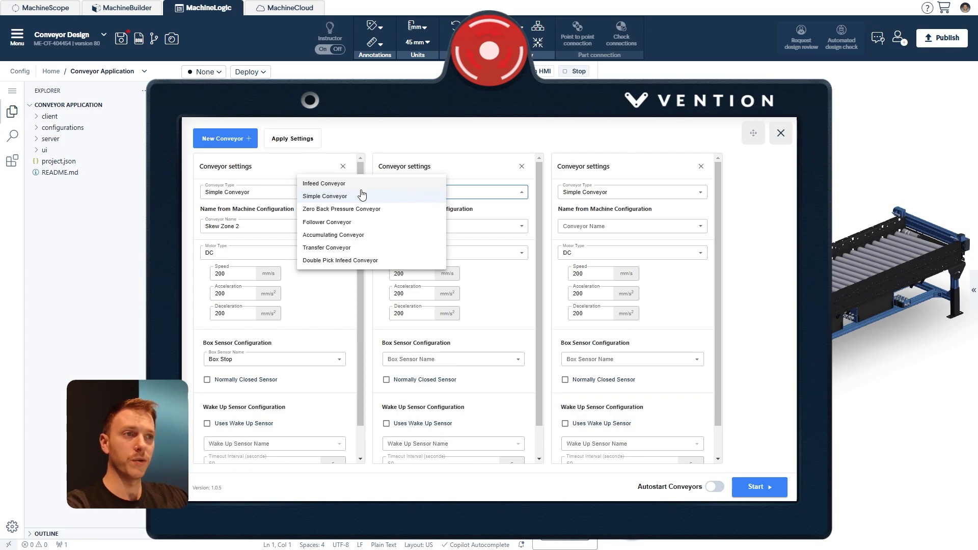
left_click(331, 222)
left_click(625, 193)
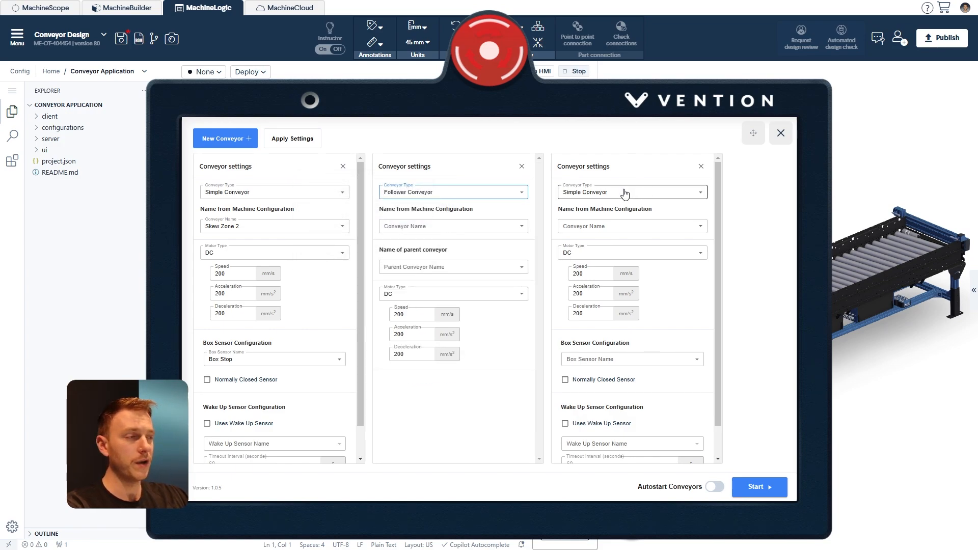
left_click(449, 222)
Assign Skew Zone 1 to the second conveyor and Straight Conveyor to the third
left_click(430, 227)
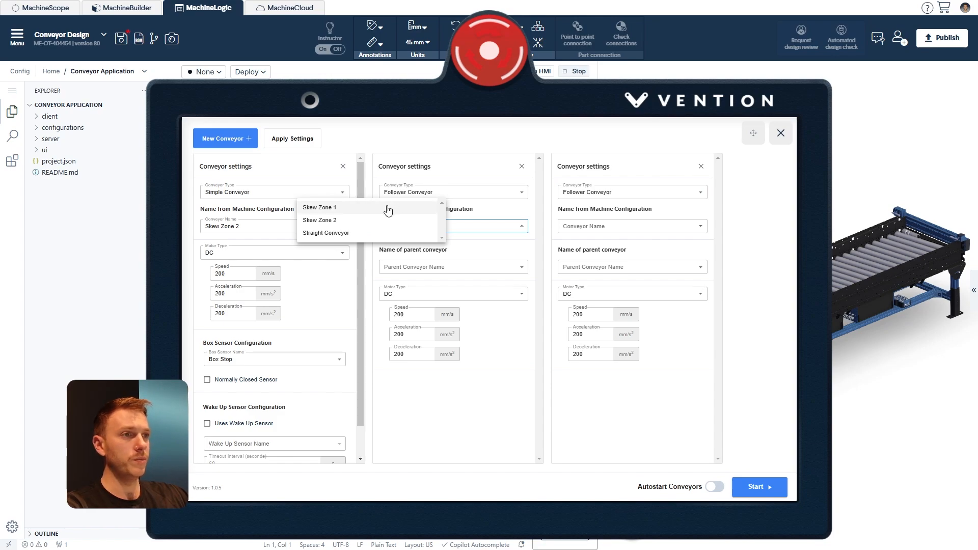
left_click(388, 210)
left_click(607, 227)
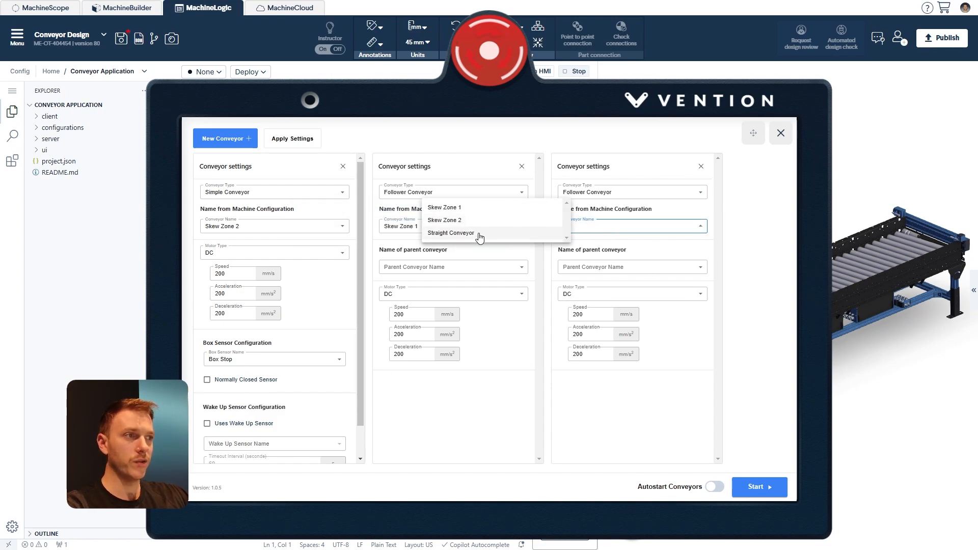
left_click(479, 233)
Set Skew Zone 2 as the parent conveyor of both follower conveyors
left_click(460, 264)
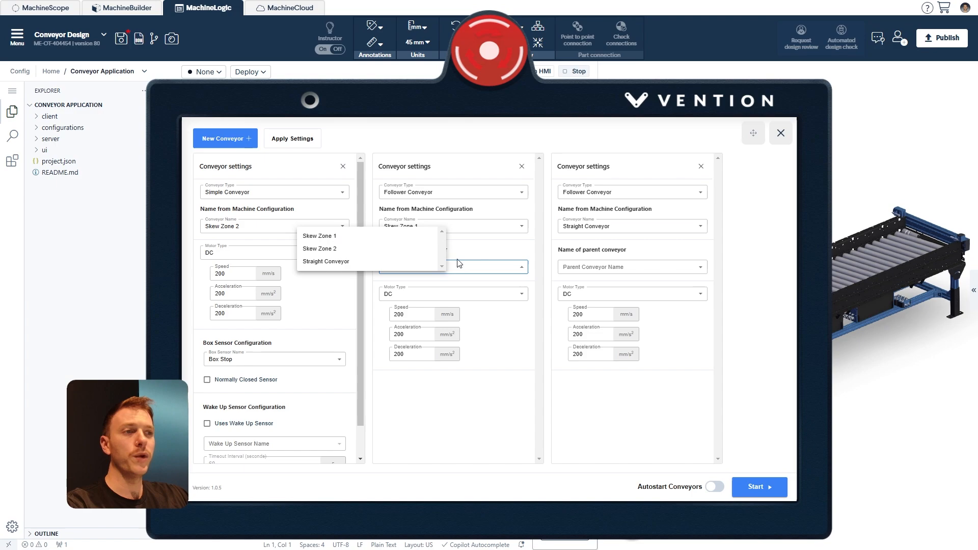
left_click(398, 248)
left_click(583, 266)
left_click(524, 249)
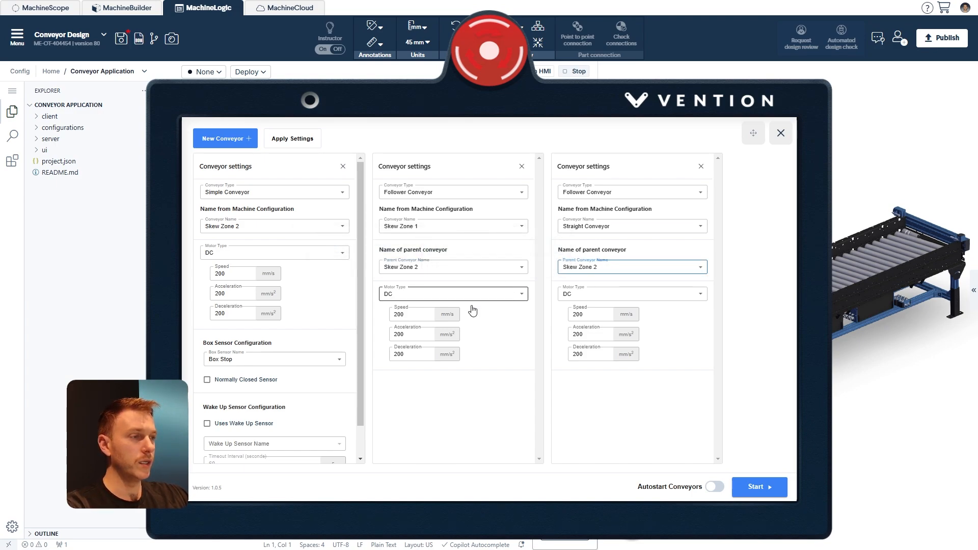
Apply the conveyor settings, then close the HMI and stop the simulation
left_click(298, 143)
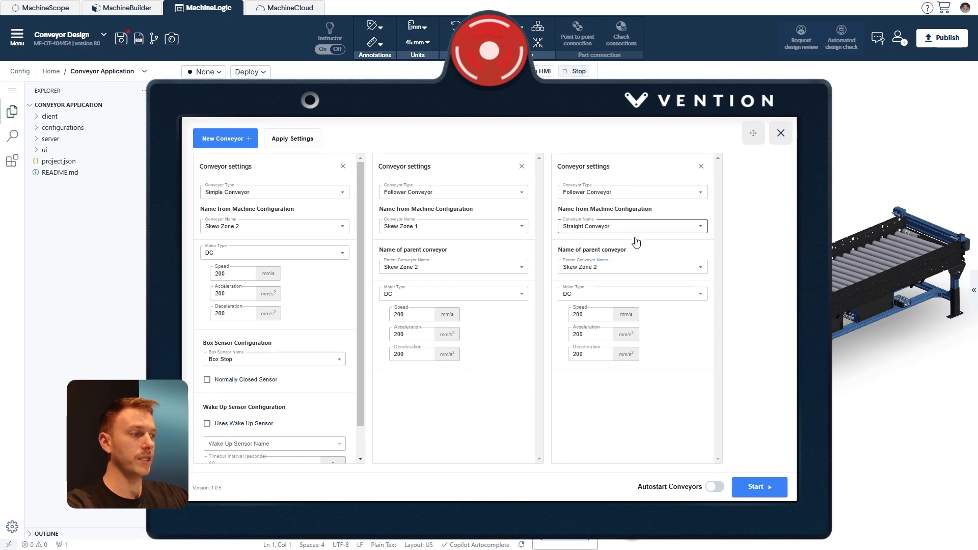
left_click(781, 133)
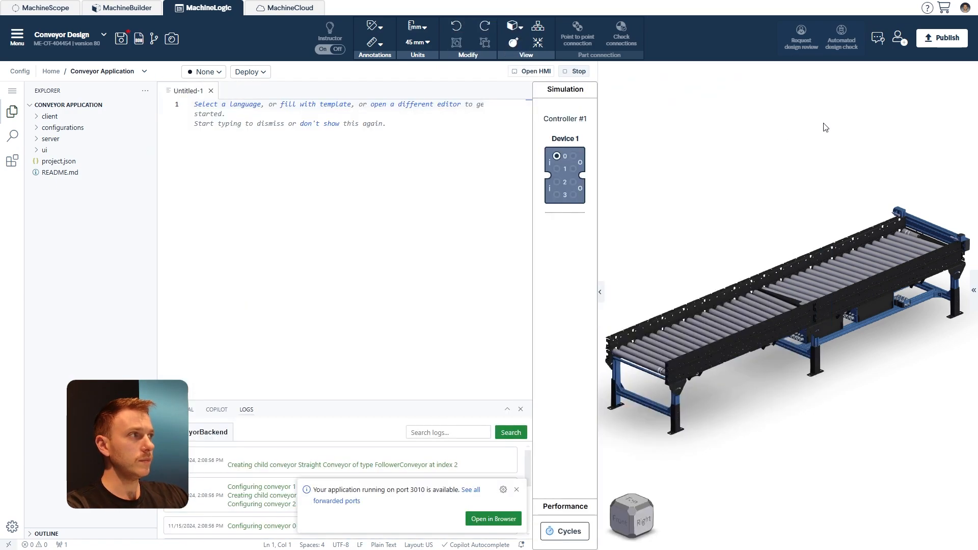
left_click(577, 71)
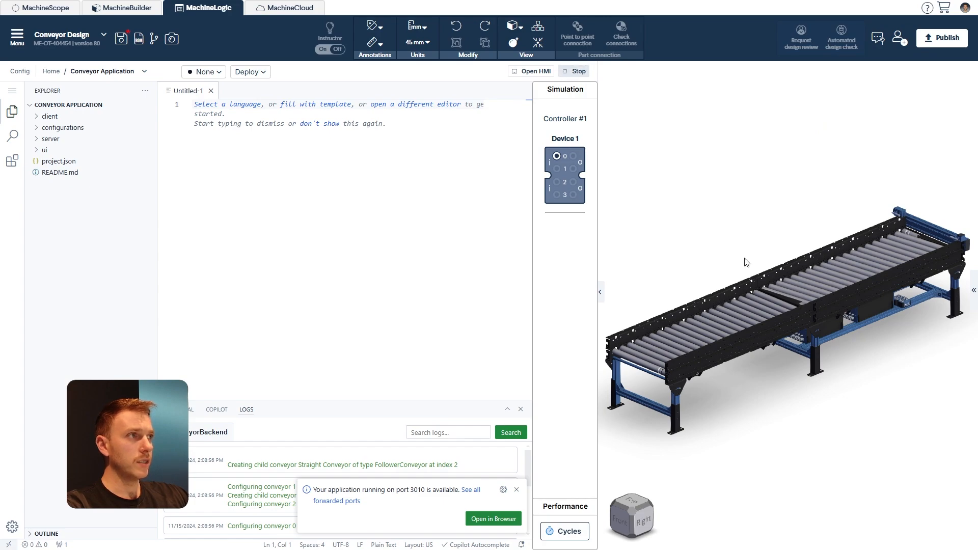
Set the number of medium boxes to simulate on the straight infeed conveyor to 1
left_click(668, 358)
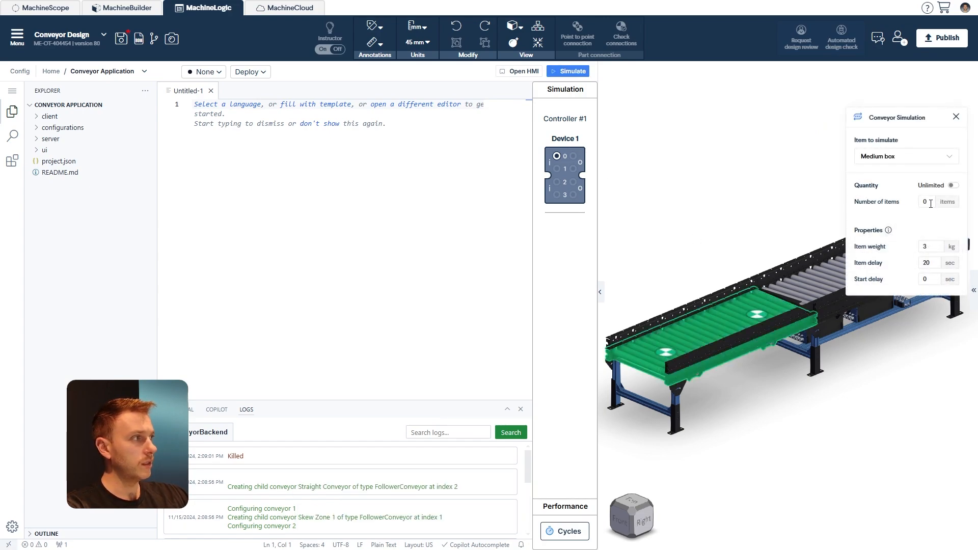
left_click(932, 203)
key("BackSpace")
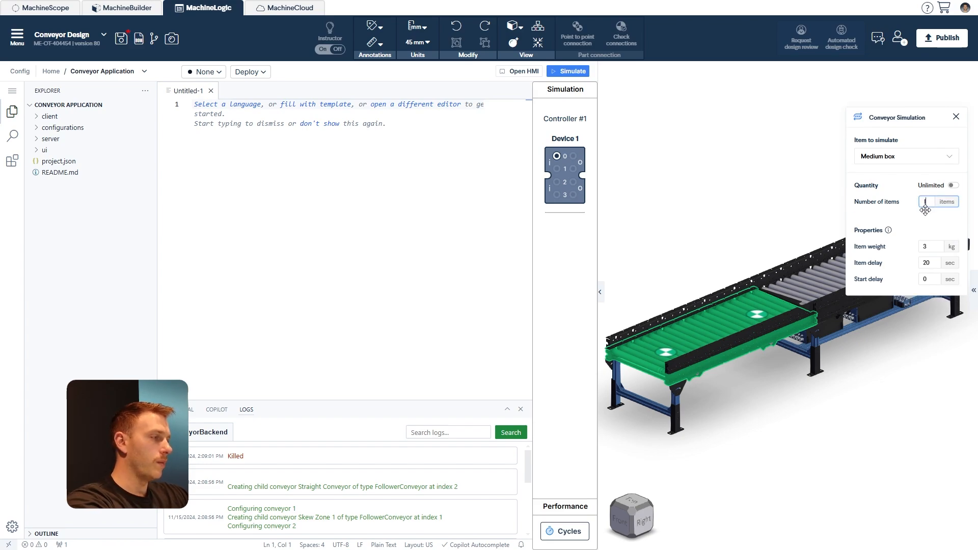
left_click(779, 206)
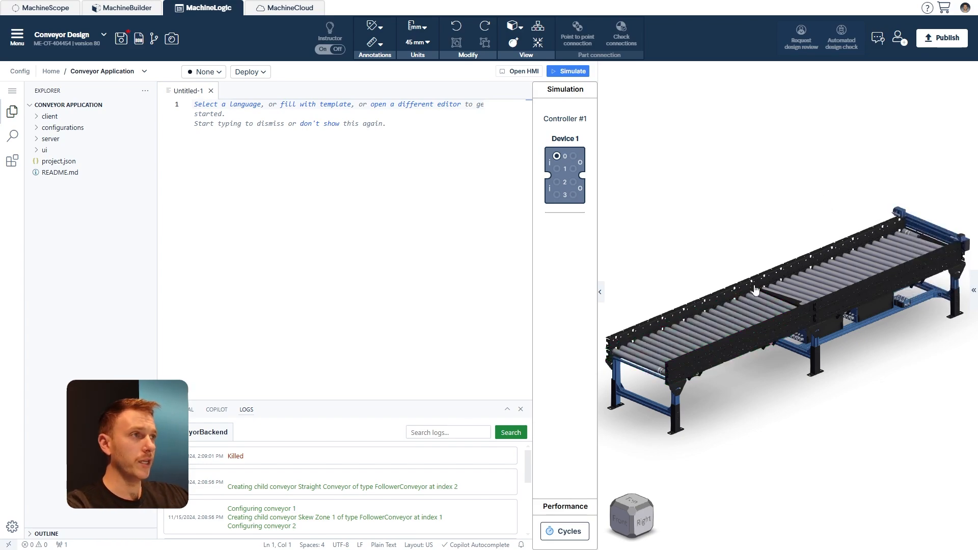
Run the simulation with the conveyors started from the HMI, and watch the box travel from the top view
left_click(567, 74)
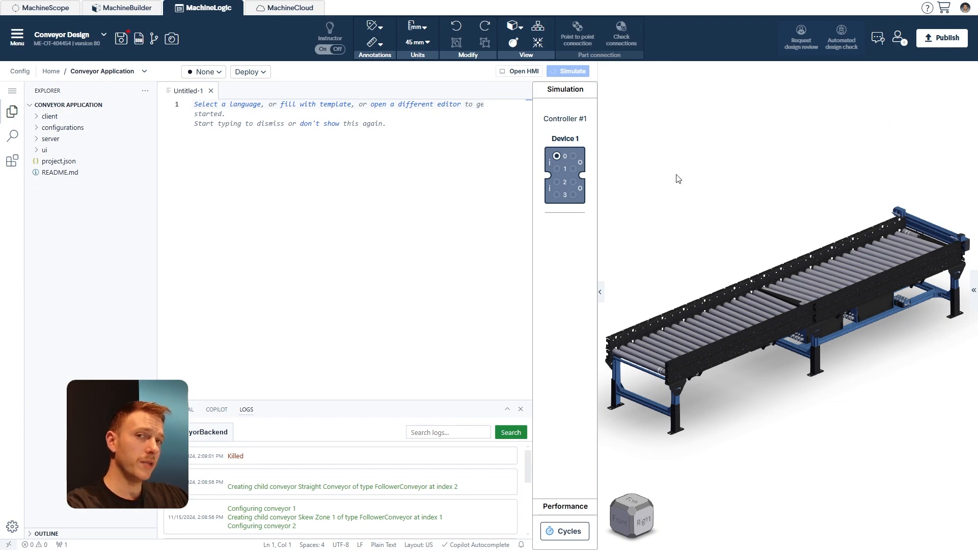
left_click(530, 72)
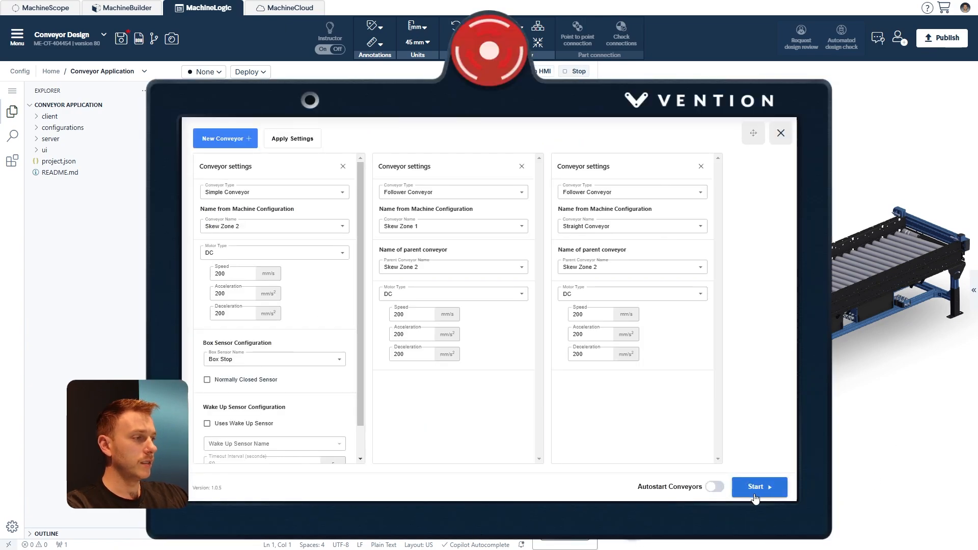
left_click(765, 487)
left_click(781, 134)
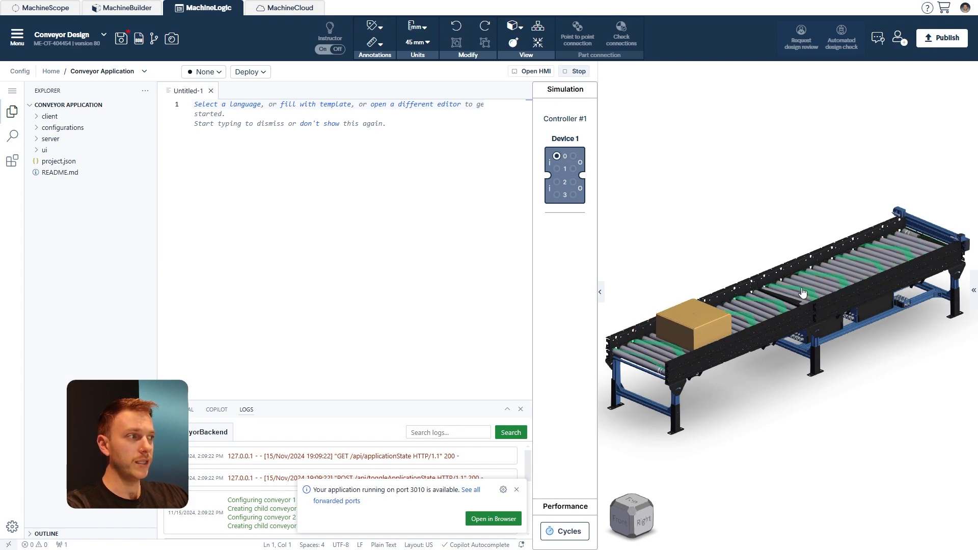
left_click(636, 503)
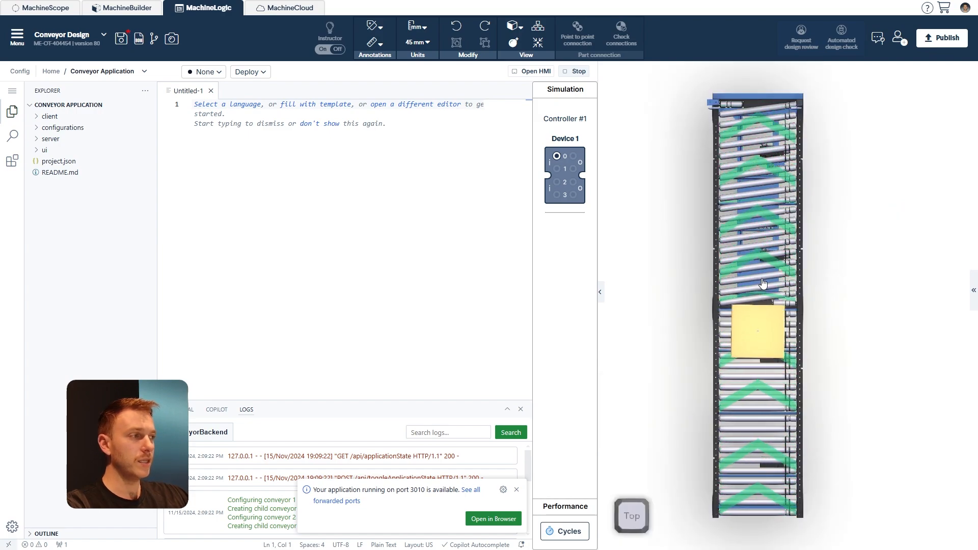